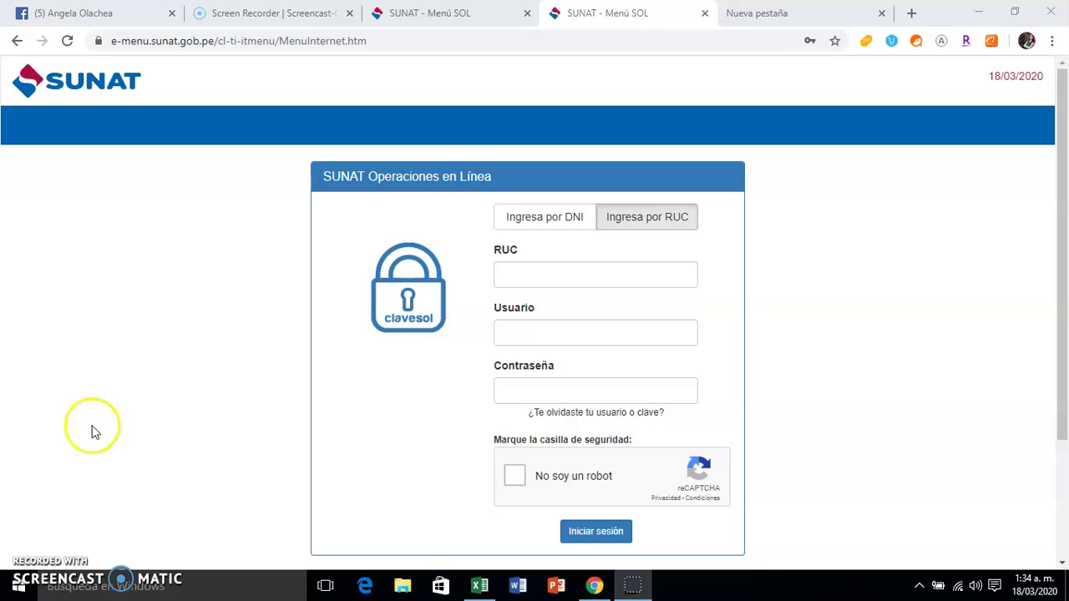
Search Google in a new tab for 'CLAVE SOL SUNAT' and open the SUNAT - Menú SOL login page
{"action": "left_click", "coordinate": [758, 14]}
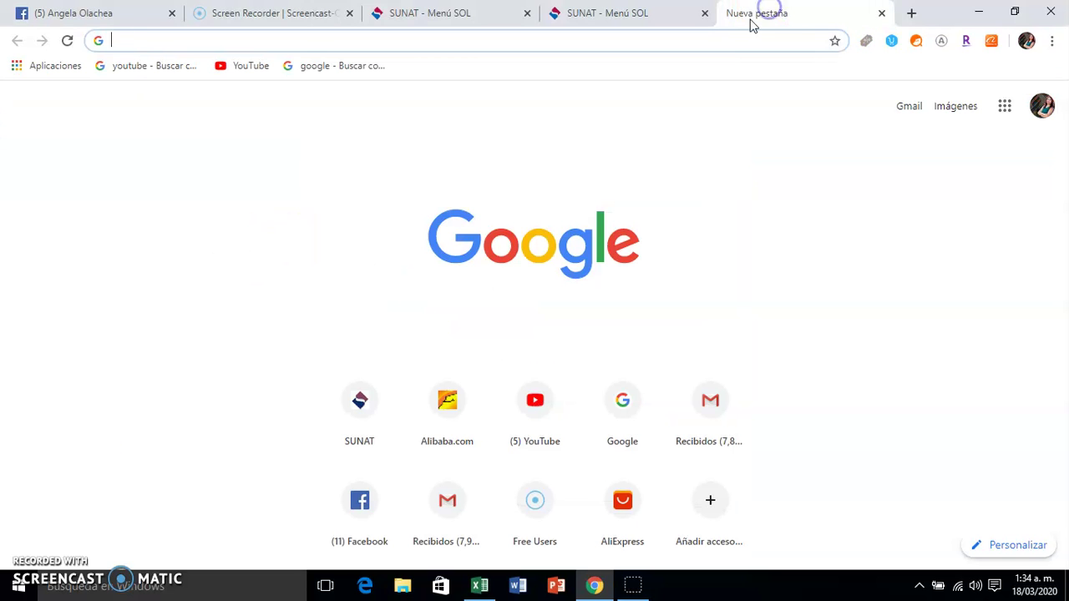
{"action": "left_click", "coordinate": [389, 326]}
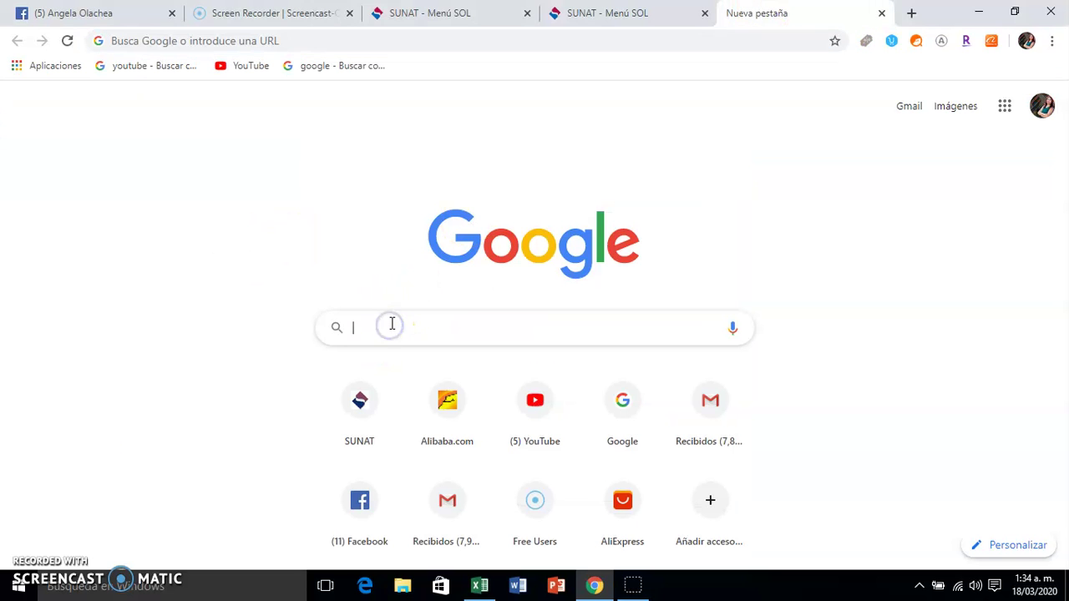
{"action": "type", "text": "CLAVE"}
{"action": "key", "text": "Return"}
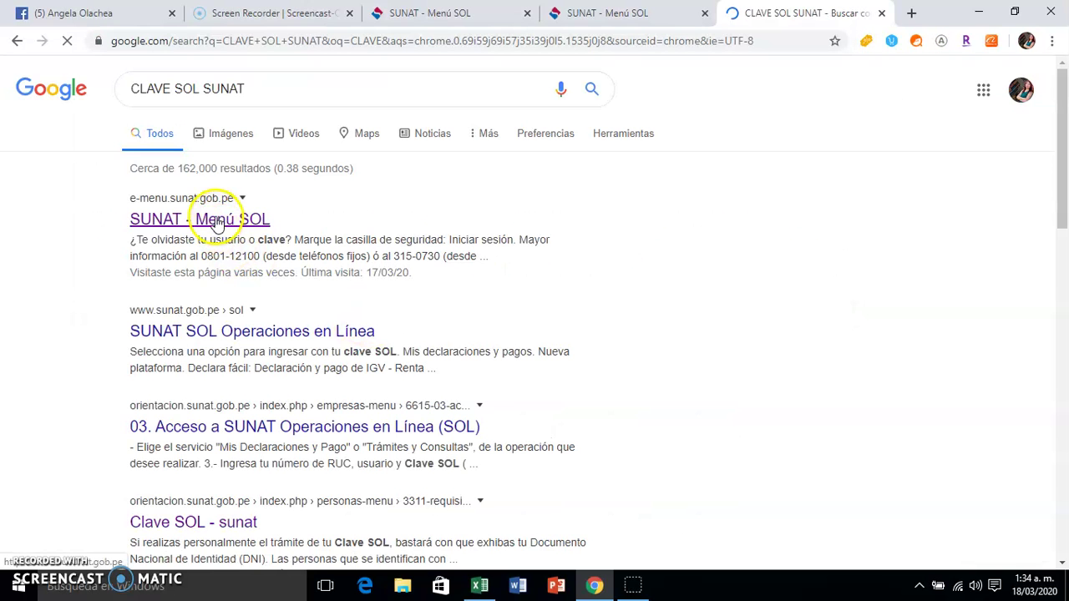
{"action": "left_click", "coordinate": [216, 220]}
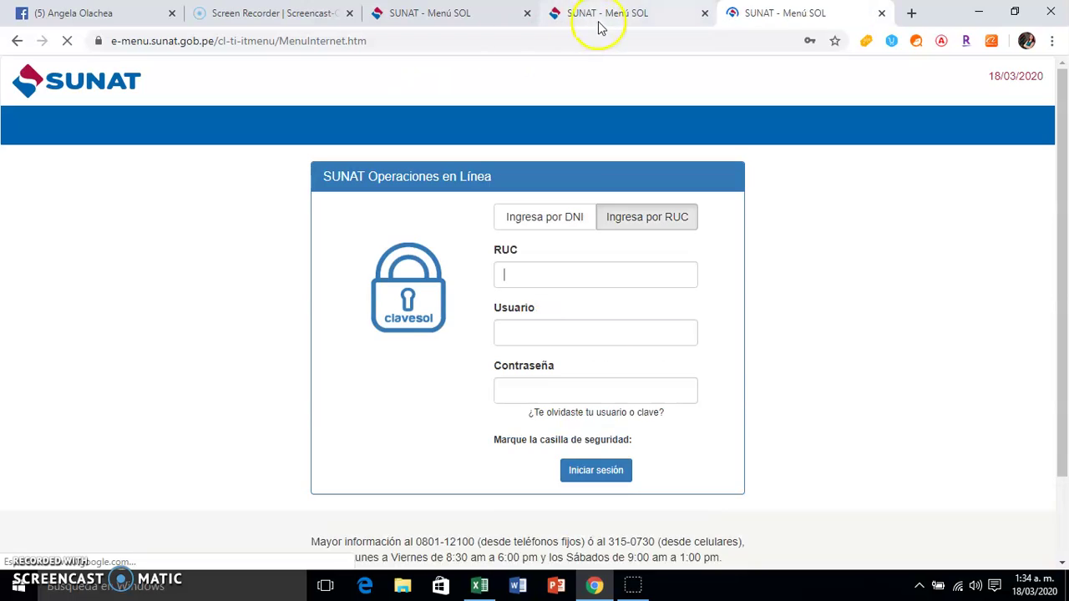
{"action": "left_click", "coordinate": [603, 21]}
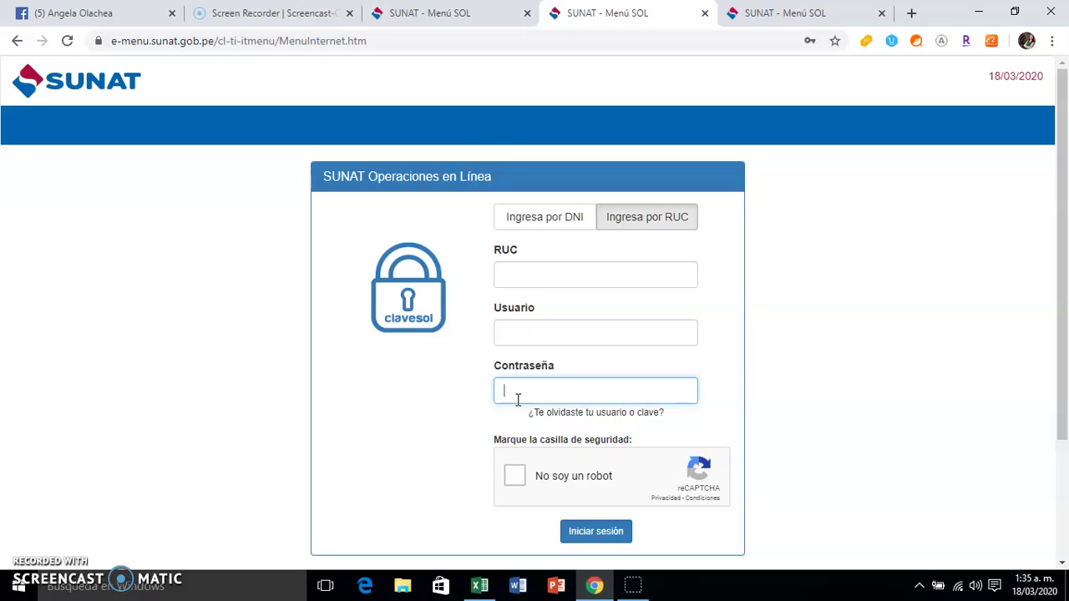
Sign in to the SOL account from the pre-filled login page after passing the reCAPTCHA check
{"action": "left_click", "coordinate": [456, 14]}
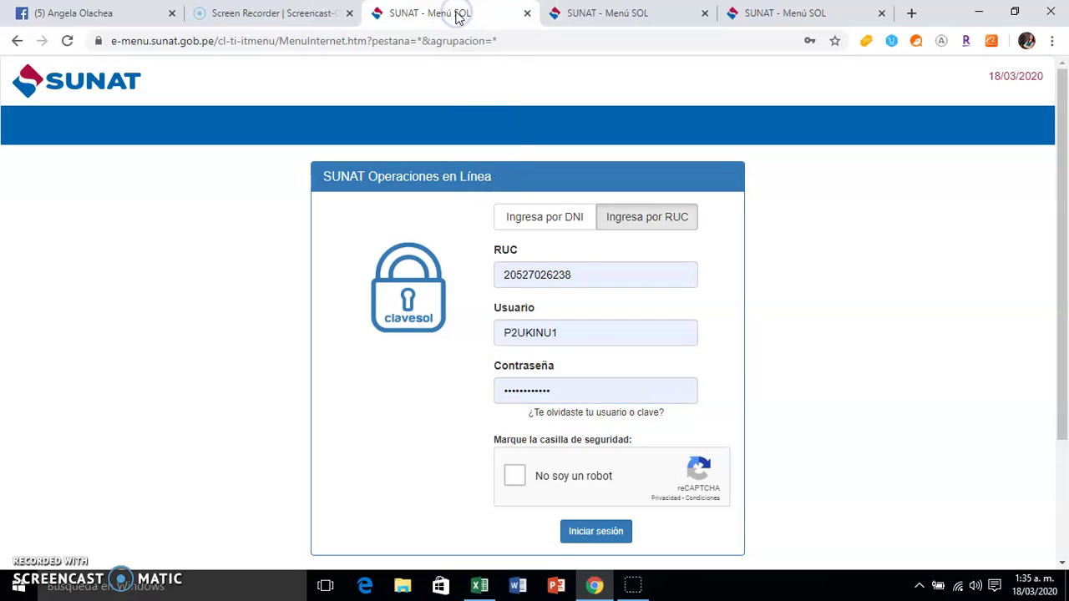
{"action": "left_click", "coordinate": [513, 473]}
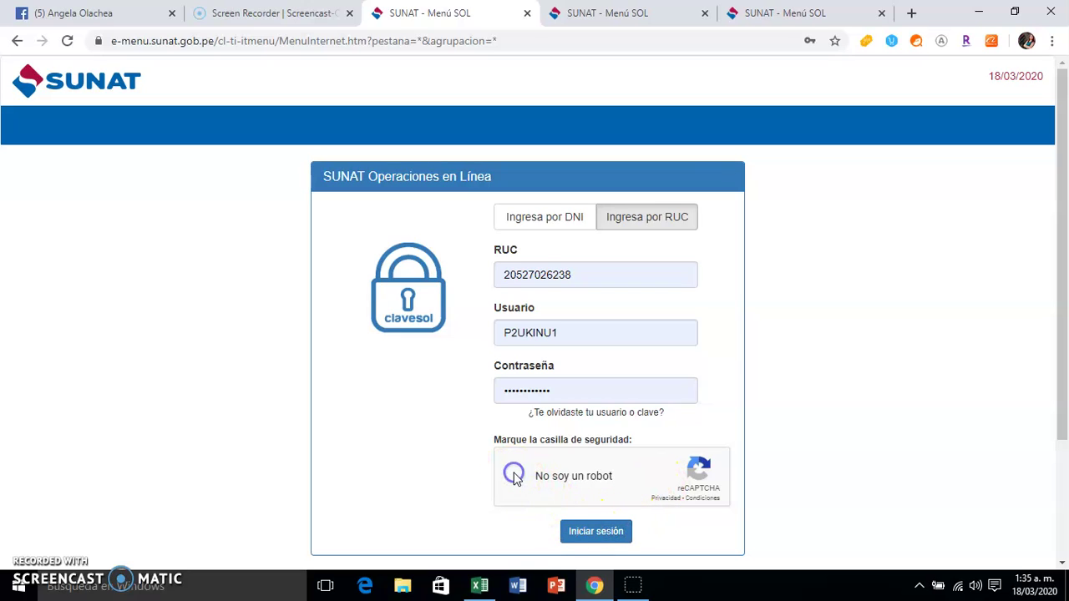
{"action": "left_click", "coordinate": [597, 535]}
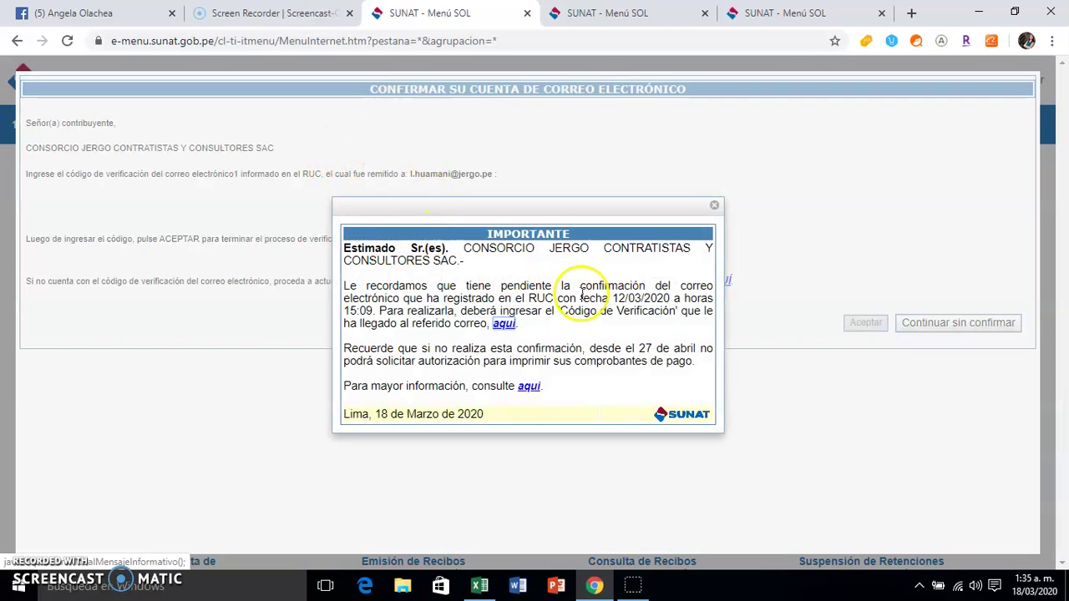
Dismiss the notice and skip both the e-mail and mobile phone confirmations
{"action": "left_click", "coordinate": [714, 206]}
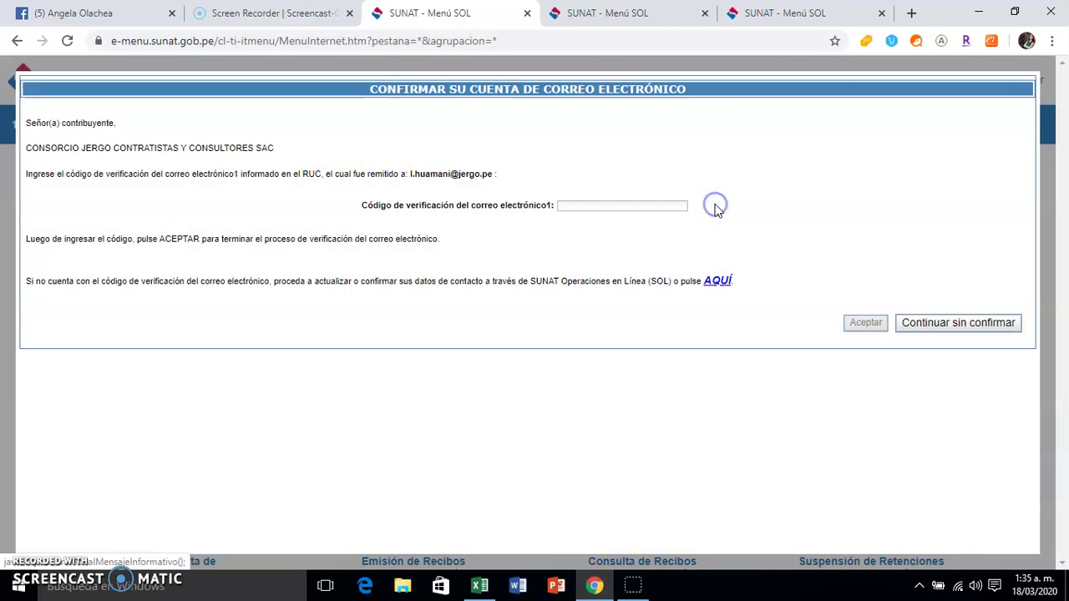
{"action": "left_click", "coordinate": [945, 329]}
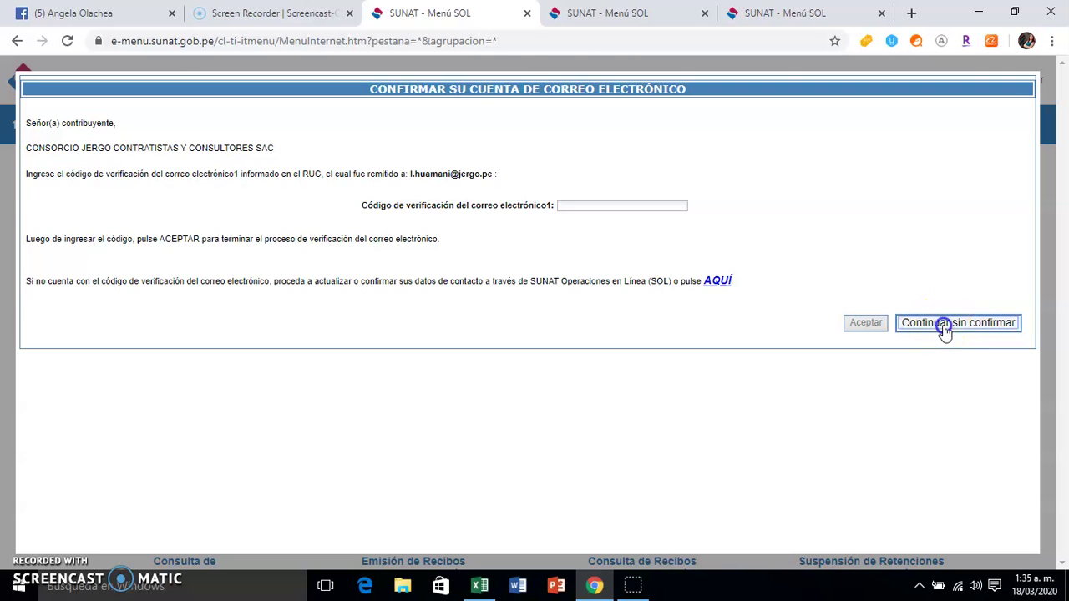
{"action": "left_click", "coordinate": [943, 325]}
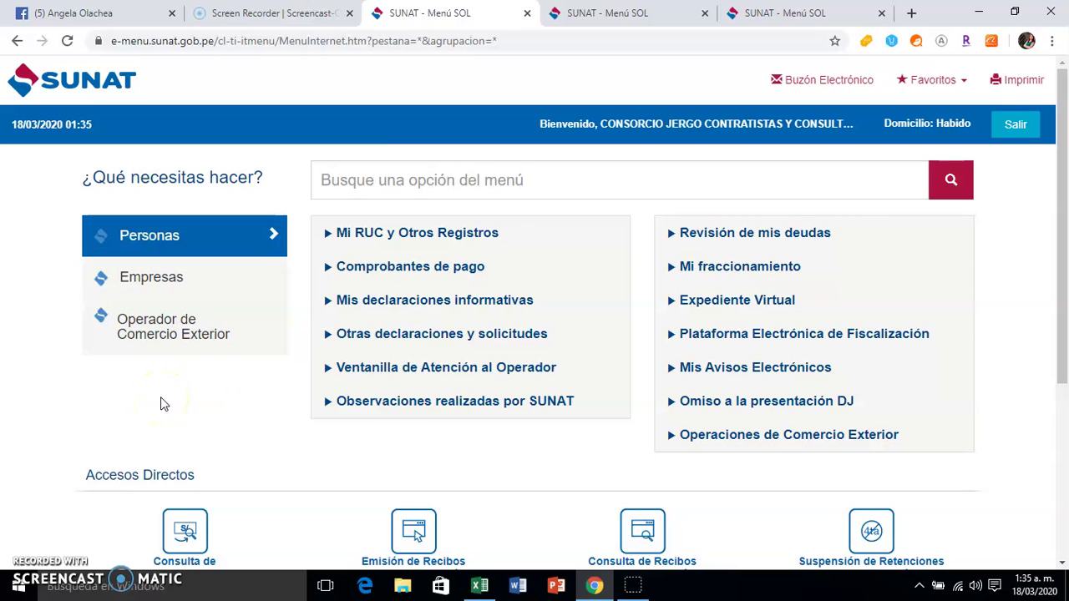
Navigate Operador de Comercio Exterior > Portal > SDA > Destinación Aduanera de Mercancías to Mandato Electrónico - Registro
{"action": "left_click", "coordinate": [186, 335]}
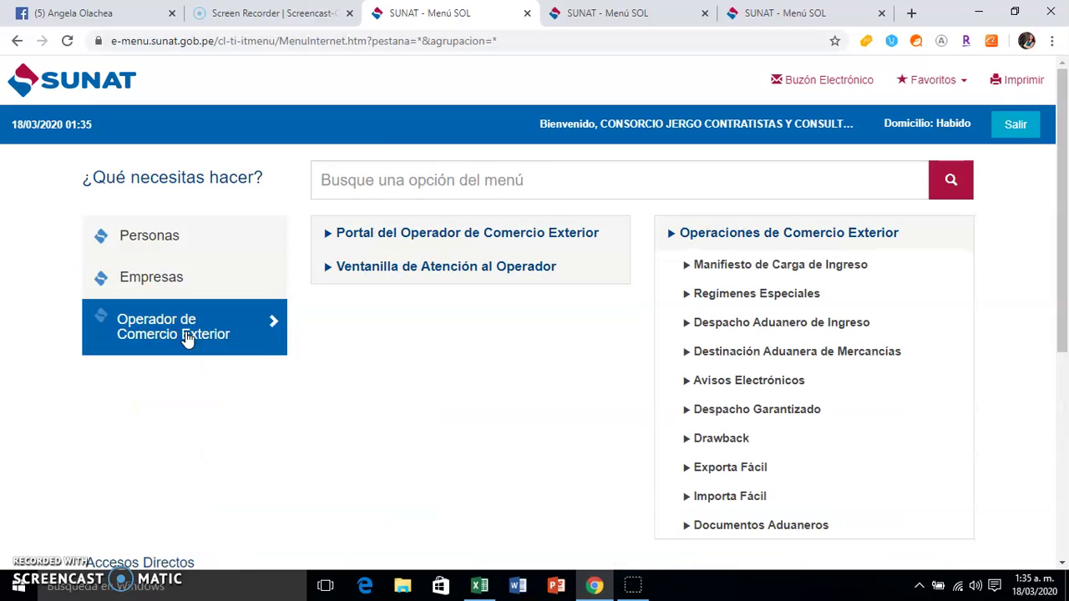
{"action": "left_click", "coordinate": [187, 337]}
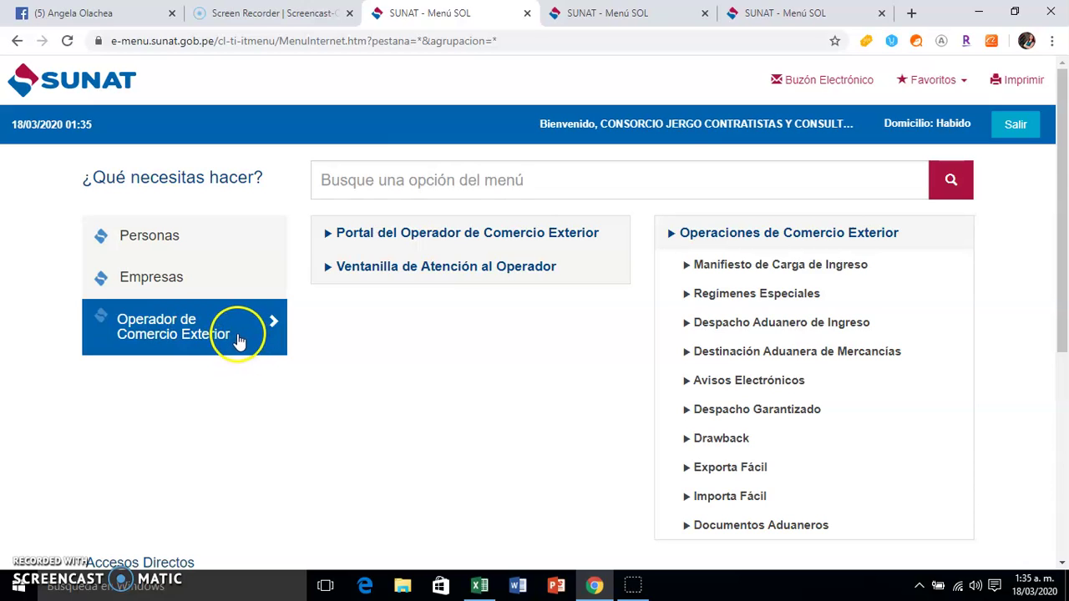
{"action": "left_click", "coordinate": [416, 244]}
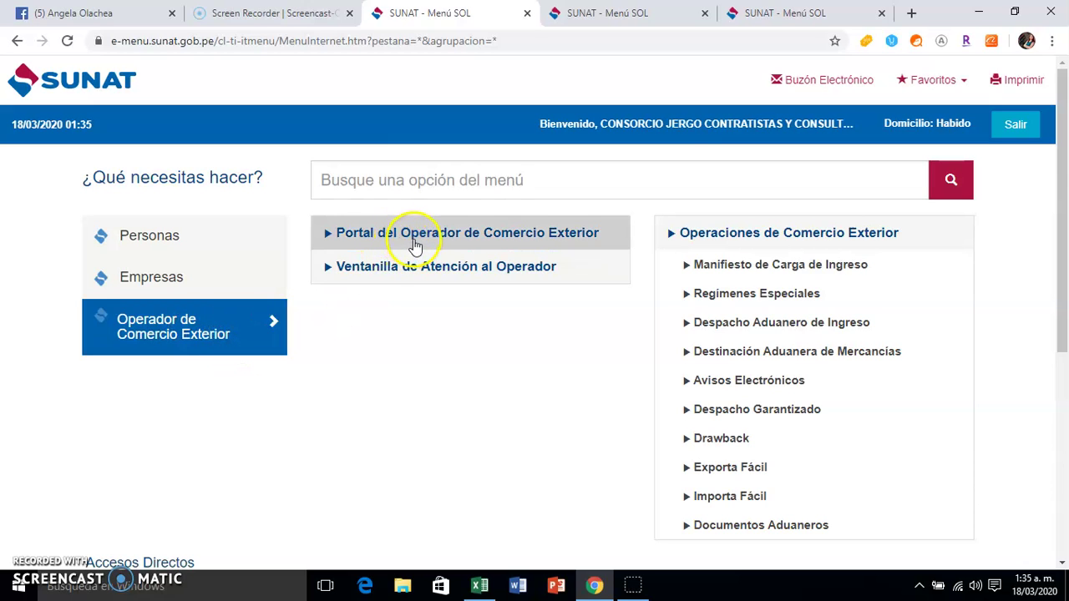
{"action": "left_click", "coordinate": [418, 244]}
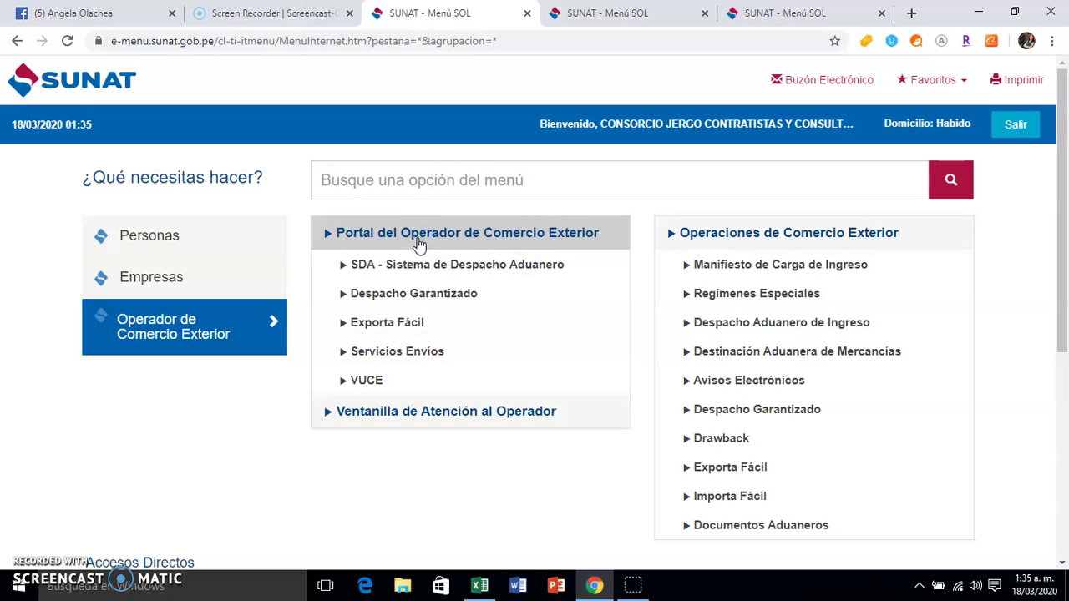
{"action": "left_click", "coordinate": [383, 264]}
{"action": "left_click", "coordinate": [395, 268]}
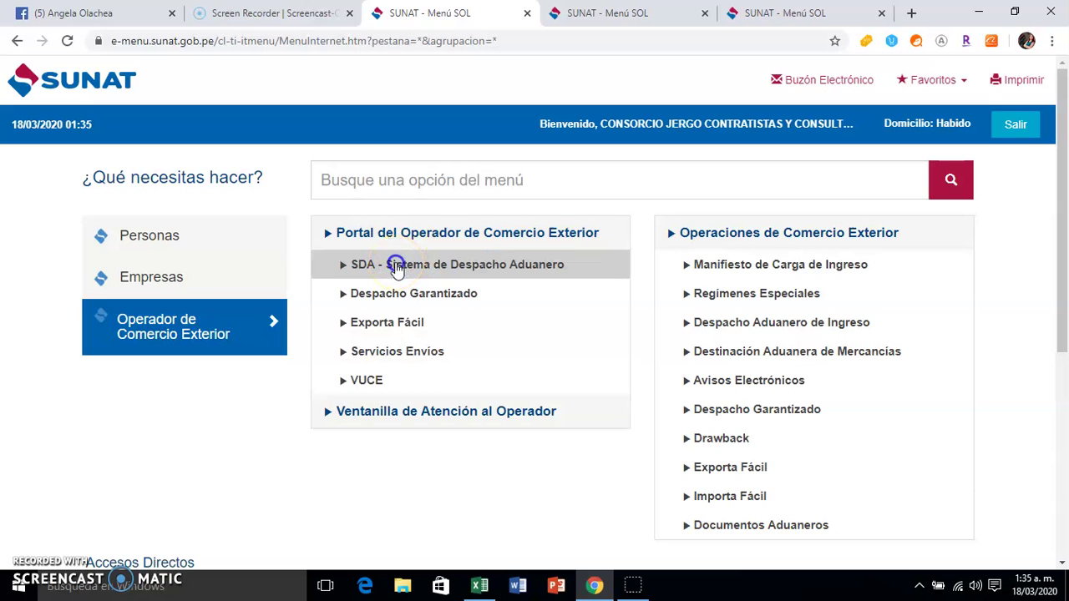
{"action": "left_click", "coordinate": [400, 294]}
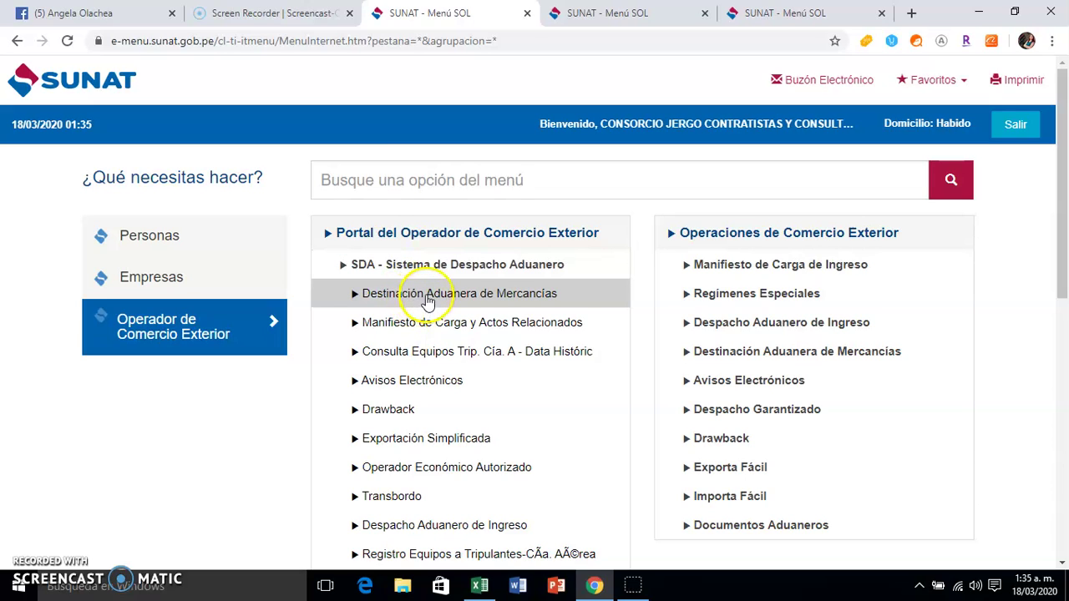
{"action": "left_click", "coordinate": [423, 303]}
{"action": "left_click", "coordinate": [425, 324]}
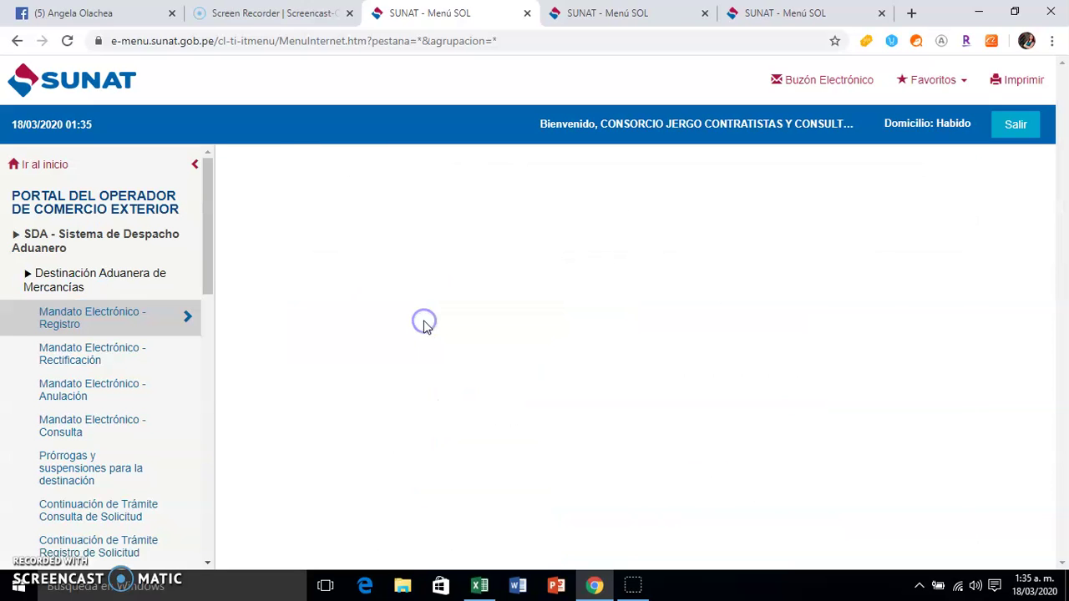
{"action": "left_click", "coordinate": [716, 226]}
Enter the customs agent's RUC and search to find AGENCIA DE ADUANA COMEX S.A.C
{"action": "left_click", "coordinate": [727, 222]}
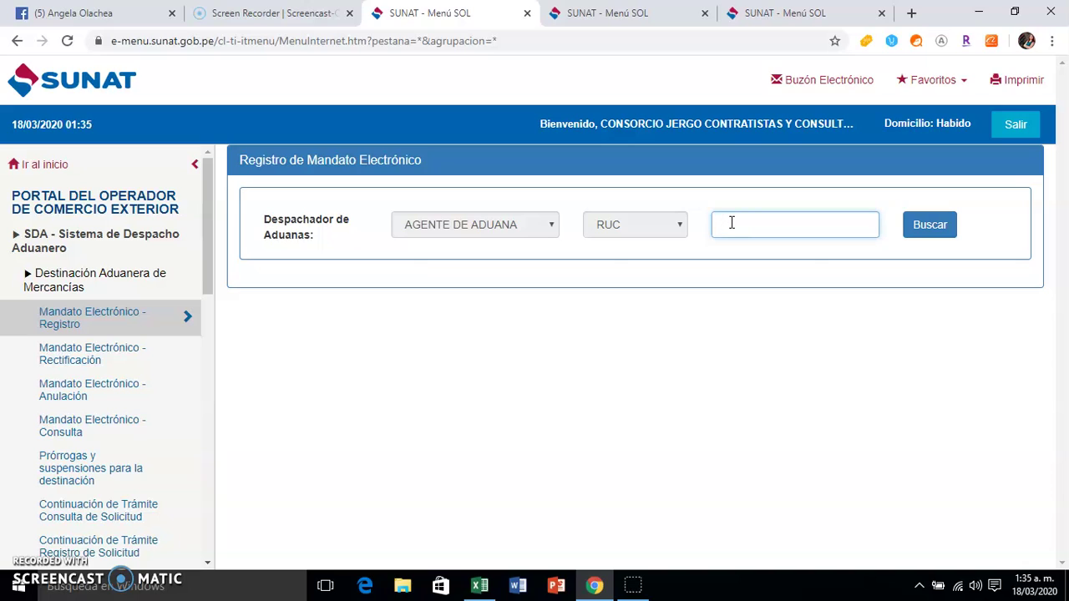
{"action": "left_click", "coordinate": [917, 229]}
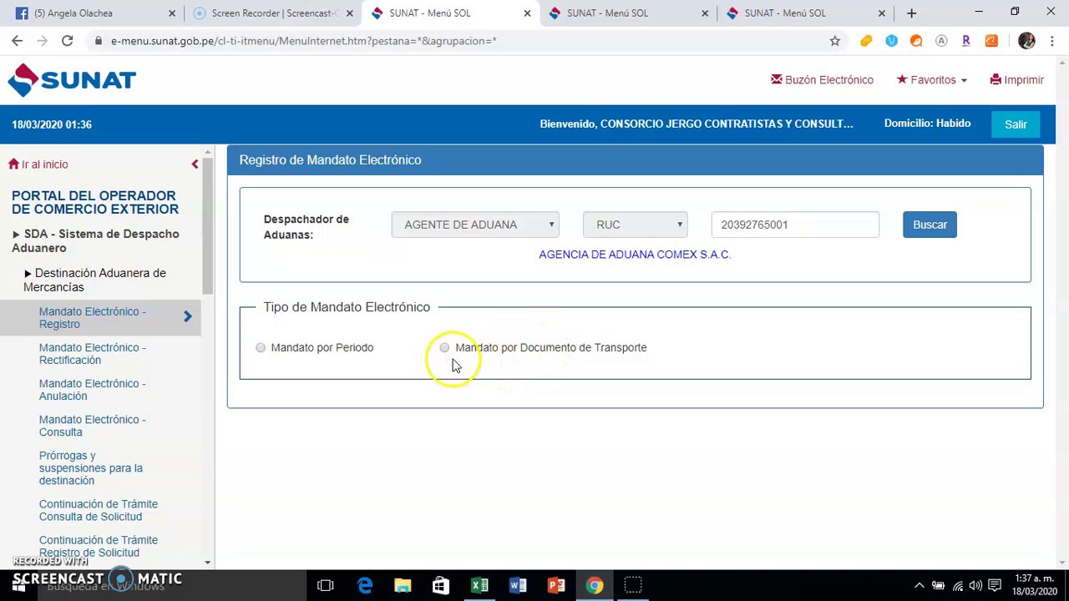
Choose Mandato por Periodo with a start date of 18/03/2020
{"action": "left_click", "coordinate": [260, 350]}
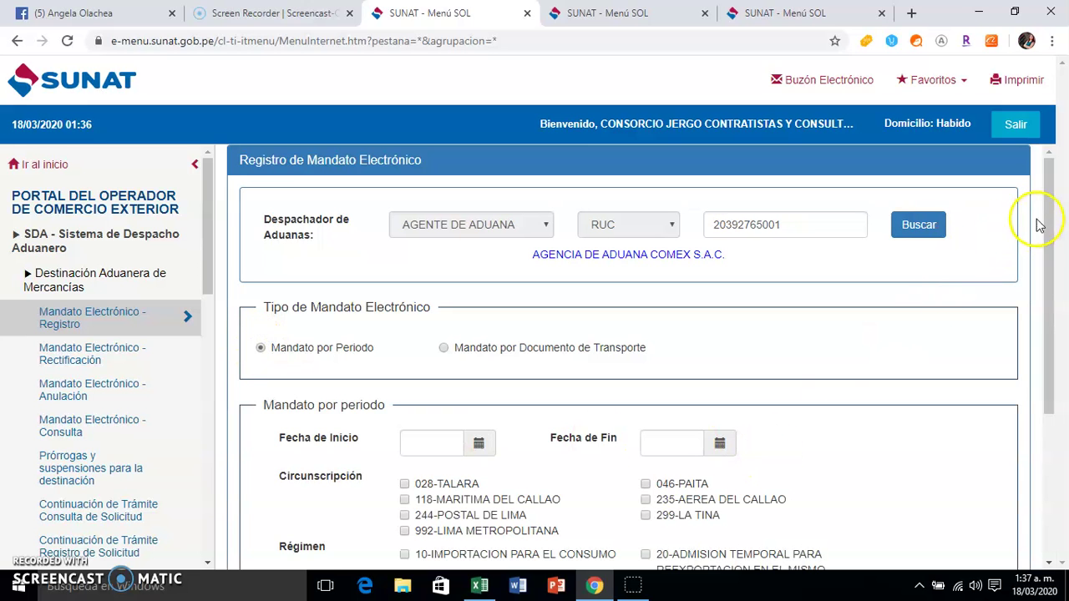
{"action": "left_click_drag", "start_coordinate": [1046, 222], "coordinate": [1058, 310]}
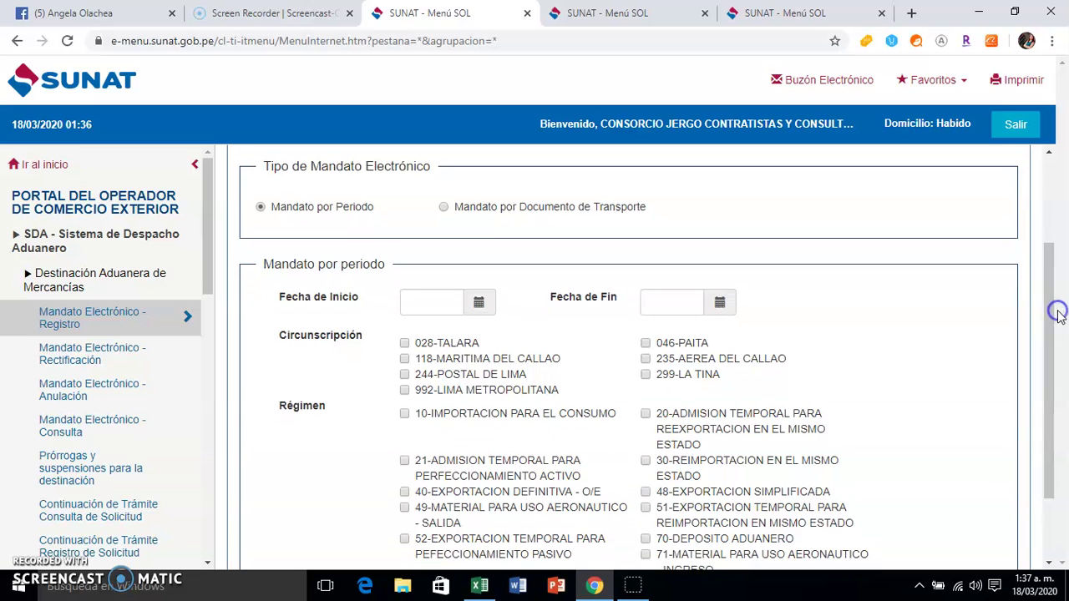
{"action": "left_click", "coordinate": [475, 307]}
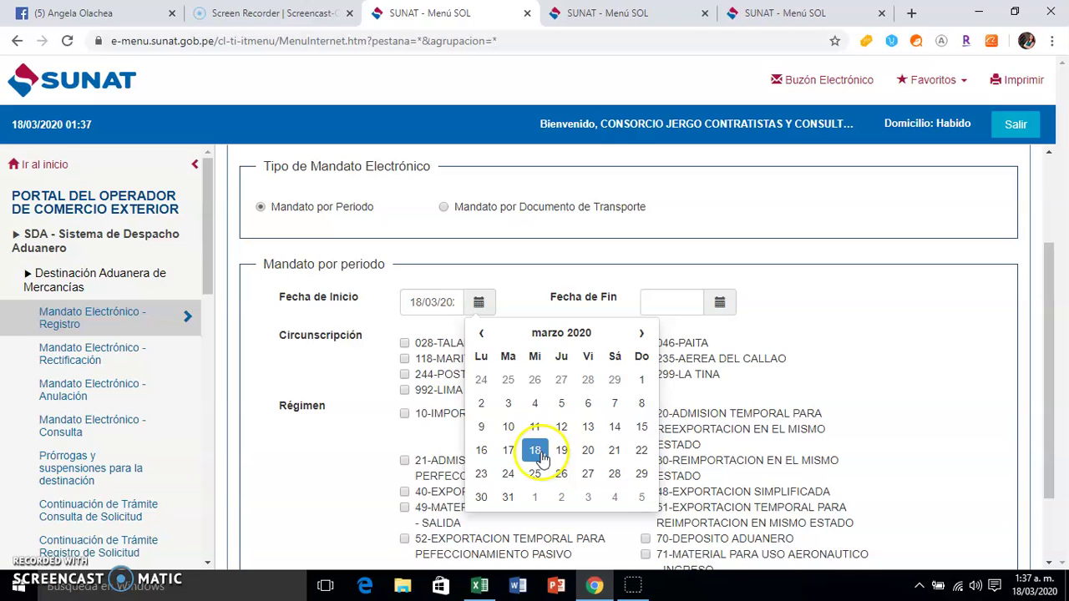
{"action": "left_click", "coordinate": [481, 334]}
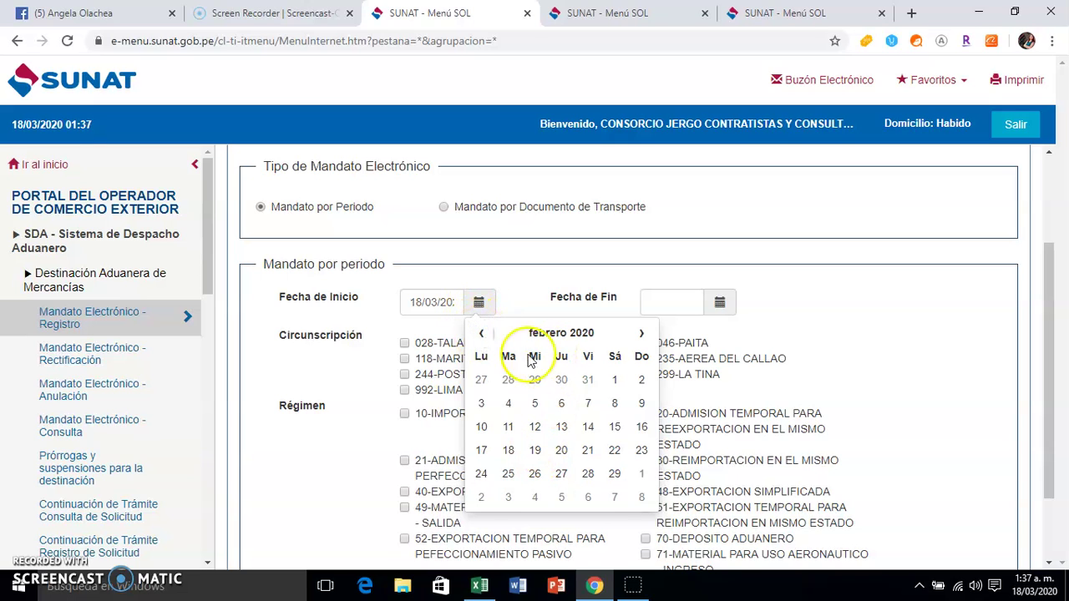
{"action": "left_click", "coordinate": [642, 335]}
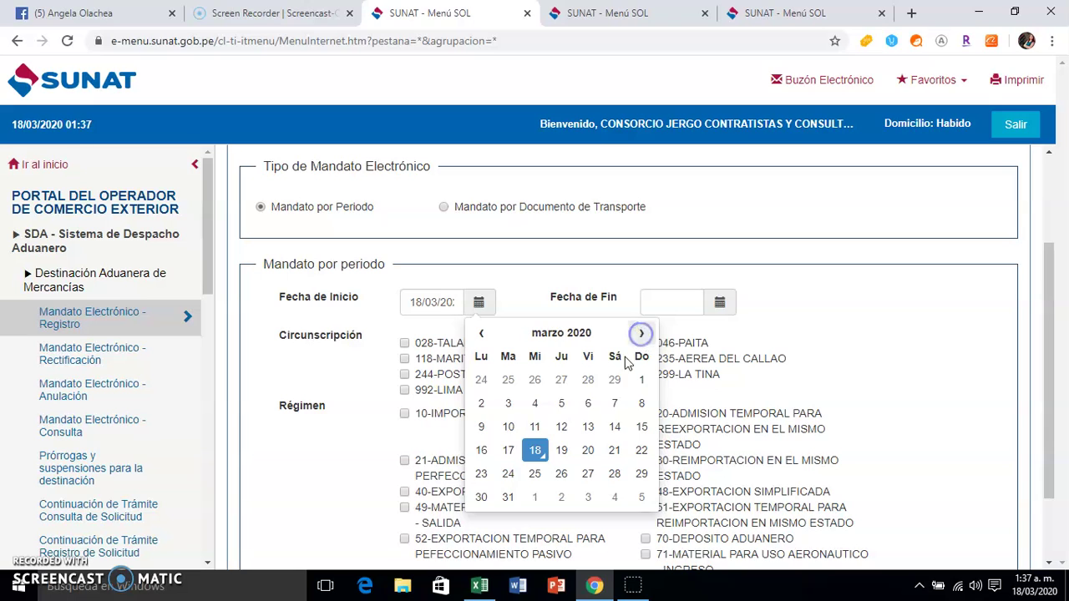
{"action": "left_click", "coordinate": [535, 450]}
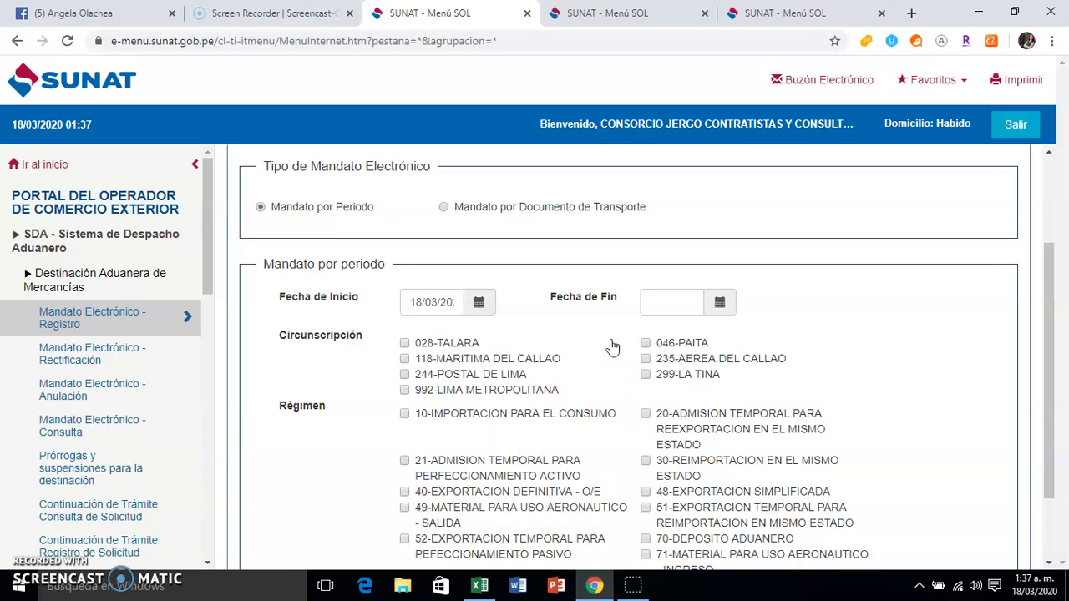
Set the mandate end date to 31/12/2020 in the Fecha de Fin calendar
{"action": "left_click", "coordinate": [719, 303]}
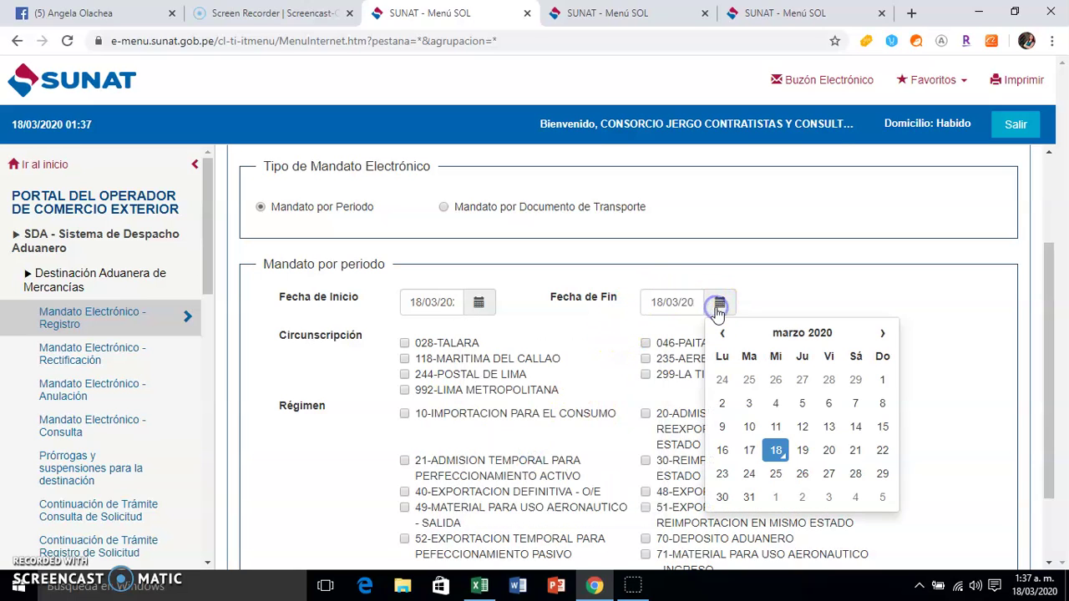
{"action": "left_click", "coordinate": [882, 333]}
{"action": "left_click", "coordinate": [882, 334]}
{"action": "left_click", "coordinate": [882, 333]}
{"action": "left_click", "coordinate": [882, 334]}
{"action": "left_click", "coordinate": [883, 334]}
{"action": "left_click", "coordinate": [883, 334]}
{"action": "left_click", "coordinate": [883, 334]}
{"action": "left_click", "coordinate": [883, 334]}
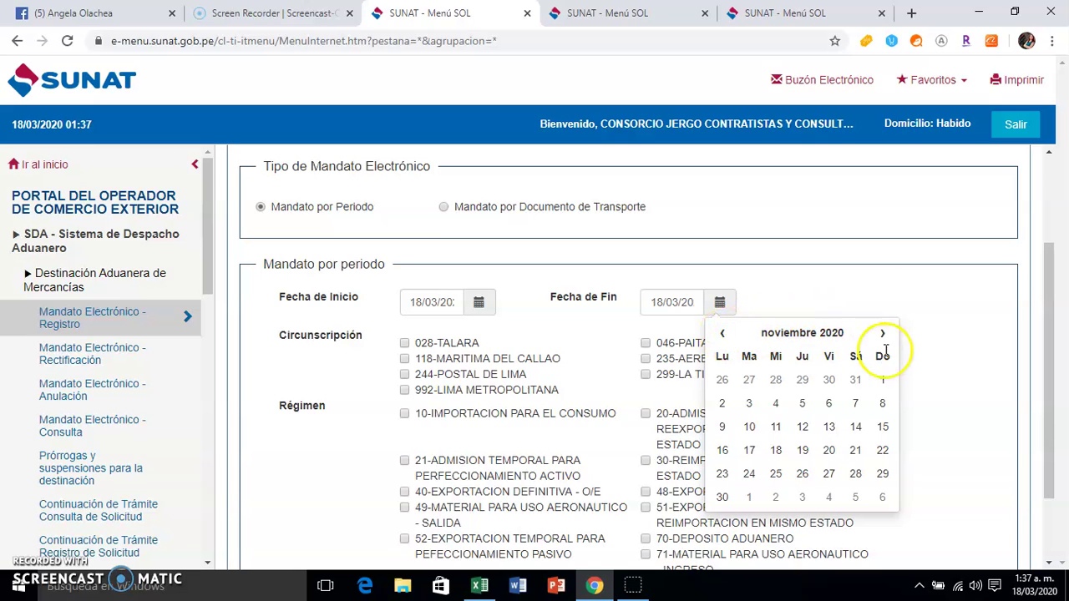
{"action": "left_click", "coordinate": [719, 334]}
{"action": "left_click", "coordinate": [720, 334]}
{"action": "left_click", "coordinate": [723, 336]}
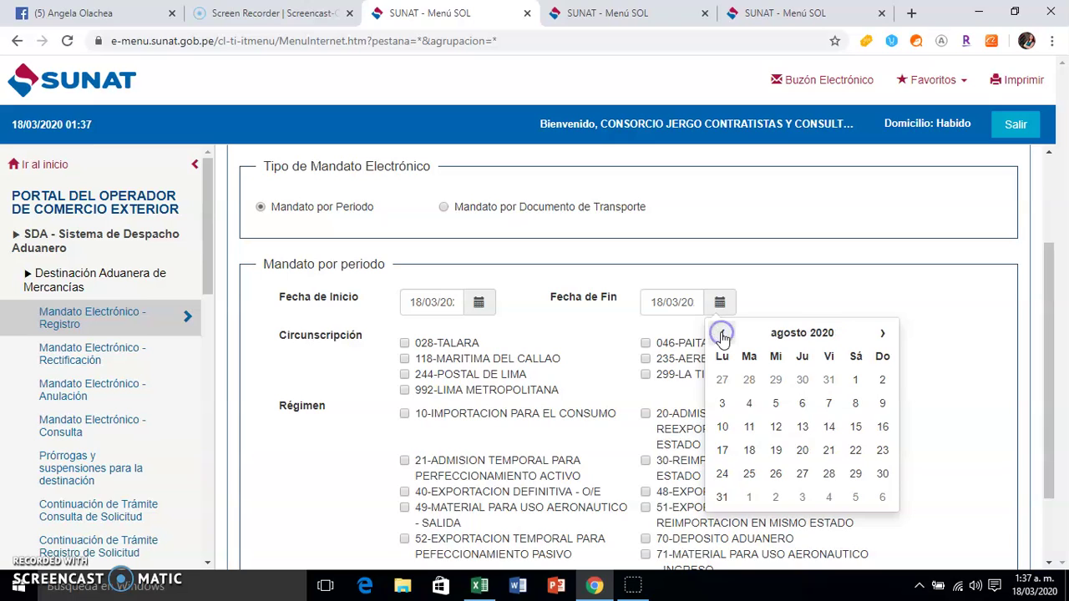
{"action": "left_click", "coordinate": [883, 335]}
{"action": "left_click", "coordinate": [883, 336]}
{"action": "left_click", "coordinate": [883, 335]}
{"action": "left_click", "coordinate": [883, 335]}
{"action": "left_click", "coordinate": [883, 336]}
{"action": "left_click", "coordinate": [883, 336]}
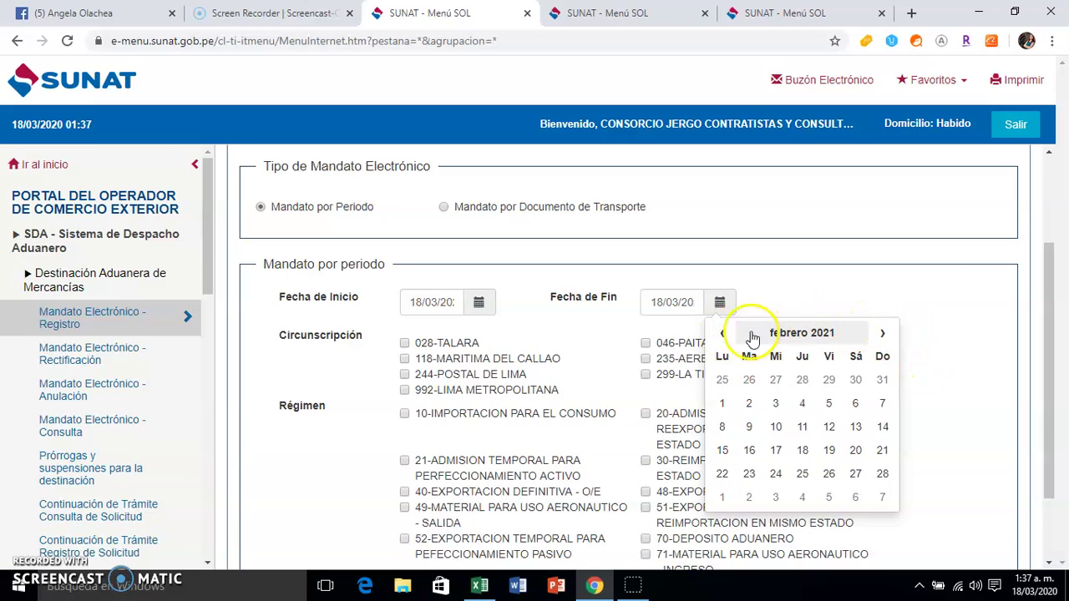
{"action": "left_click", "coordinate": [724, 334]}
{"action": "left_click", "coordinate": [723, 334]}
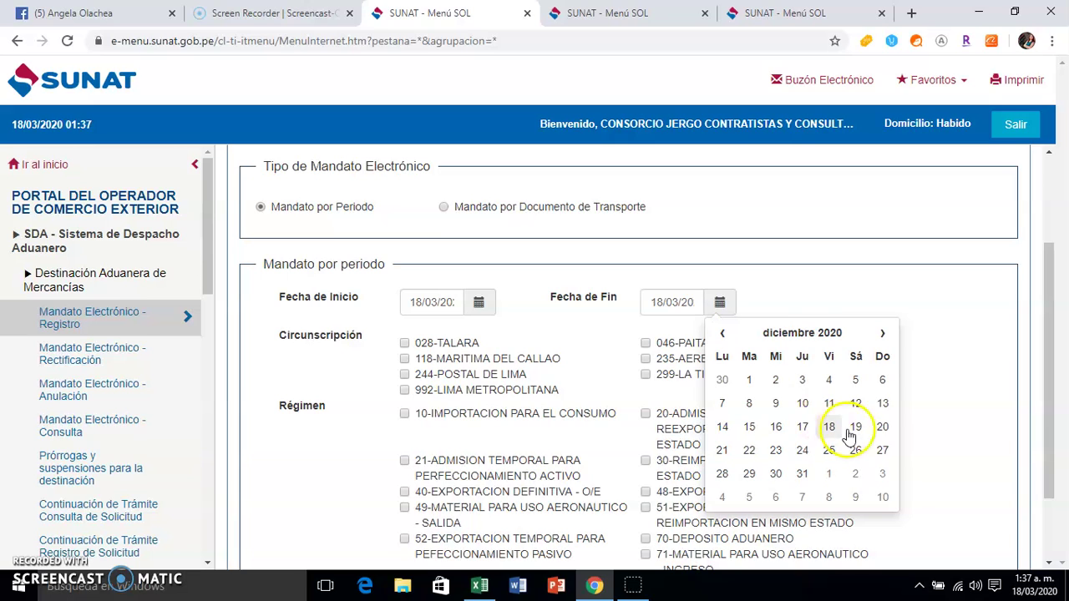
{"action": "left_click", "coordinate": [803, 475]}
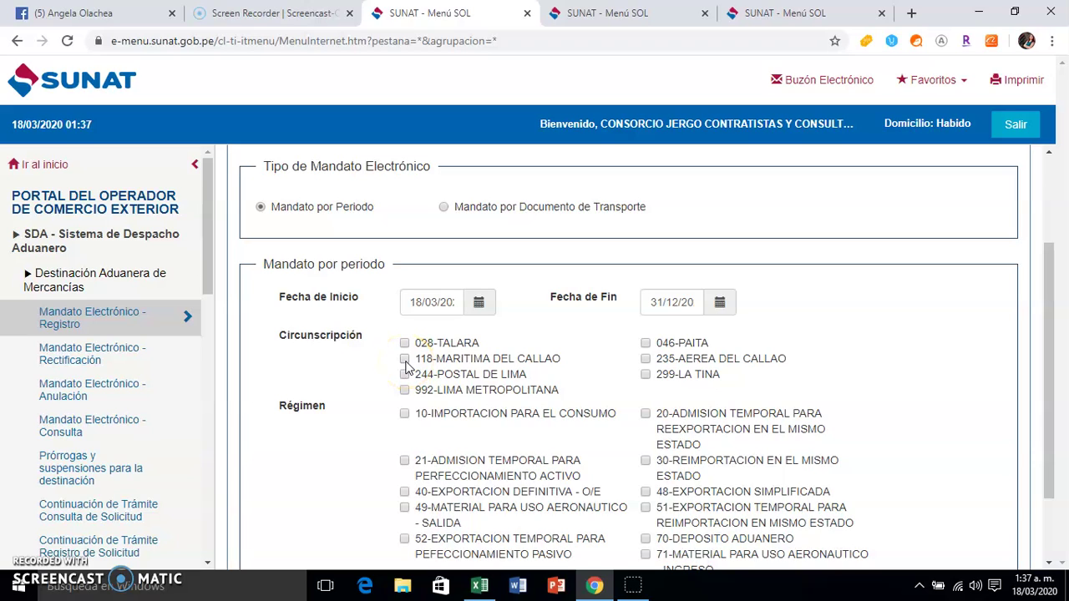
Tick 118-MARITIMA DEL CALLAO and 10-IMPORTACION PARA EL CONSUMO, then save the mandate with Grabar
{"action": "left_click", "coordinate": [406, 365]}
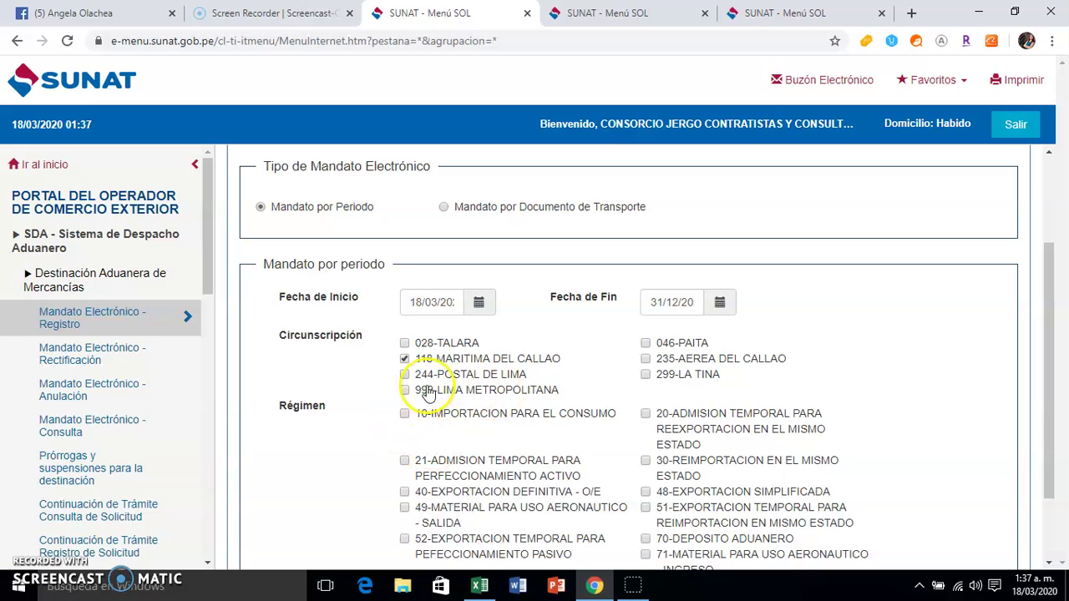
{"action": "left_click_drag", "start_coordinate": [1046, 284], "coordinate": [1050, 343]}
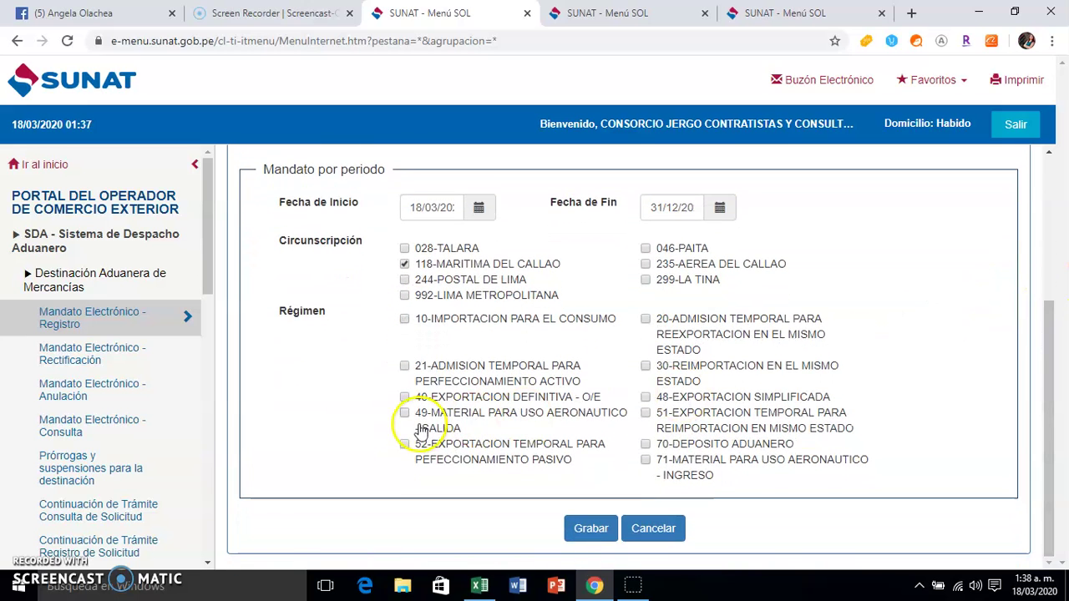
{"action": "left_click", "coordinate": [404, 320]}
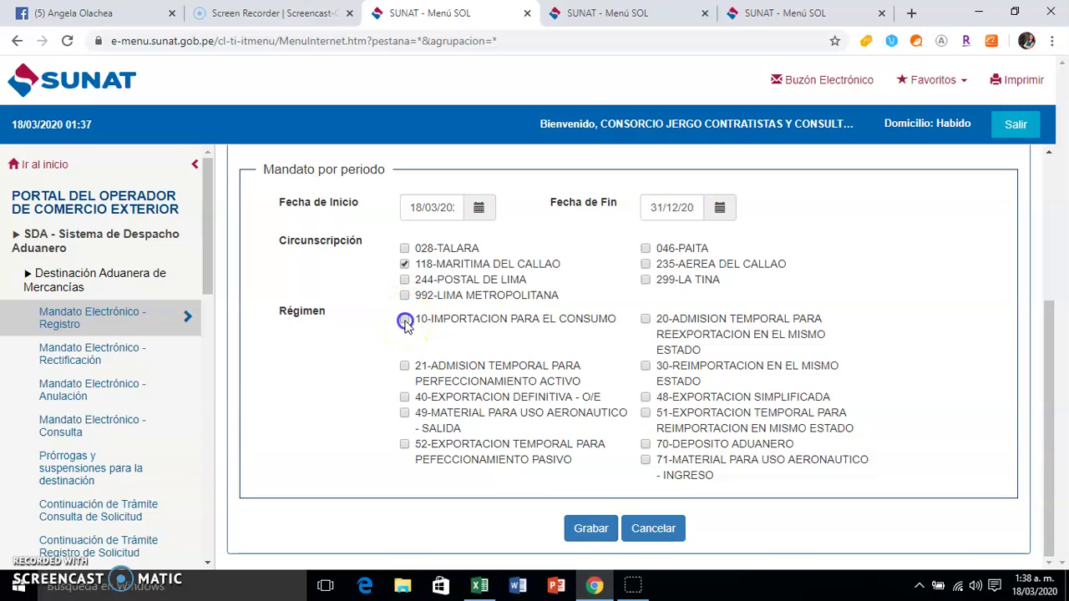
{"action": "left_click", "coordinate": [586, 532]}
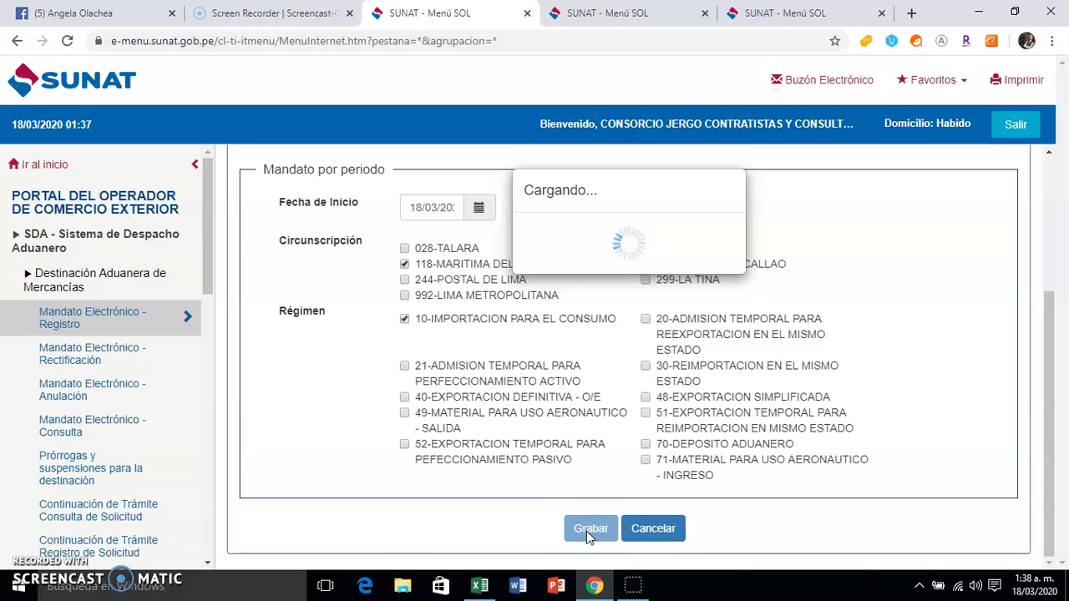